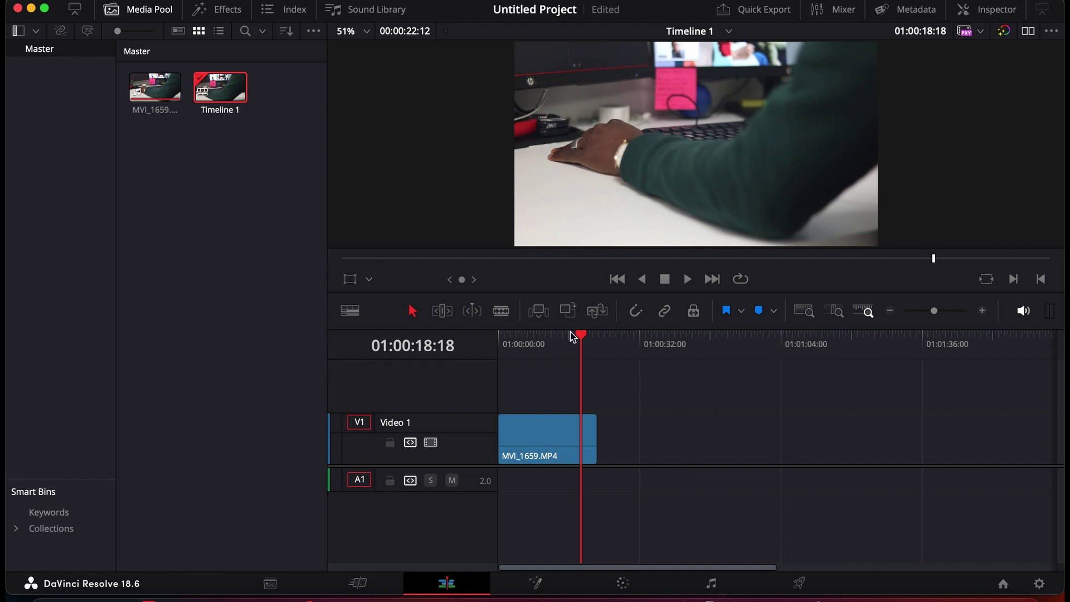
Search effects for 'fli', drag Deflicker onto the MVI_1659 clip, and dismiss the Studio notice.
{"action": "left_click", "coordinate": [226, 11]}
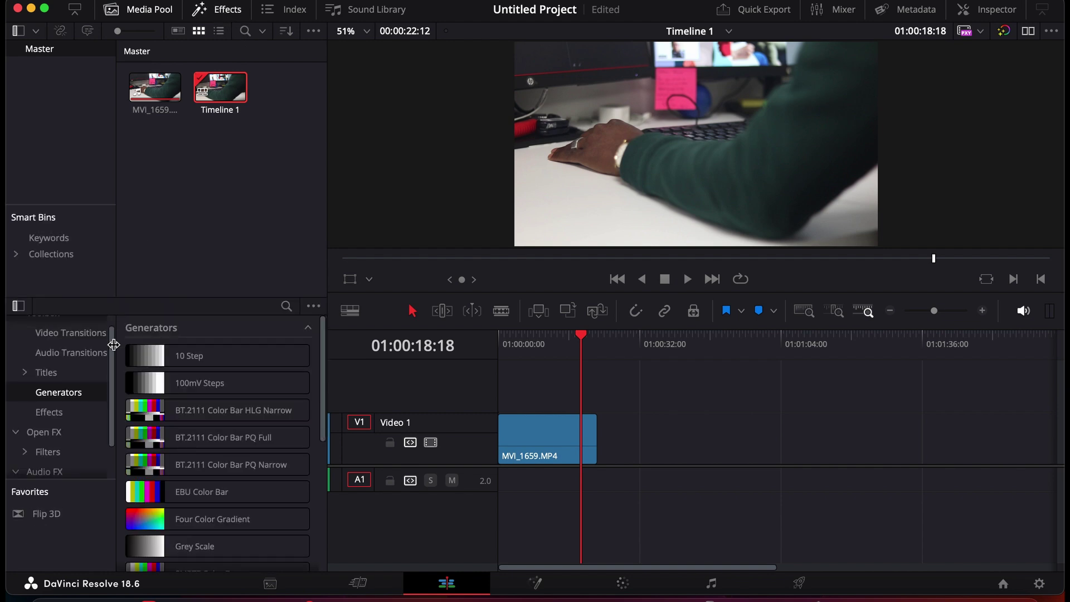
{"action": "left_click", "coordinate": [61, 429]}
{"action": "left_click", "coordinate": [287, 305]}
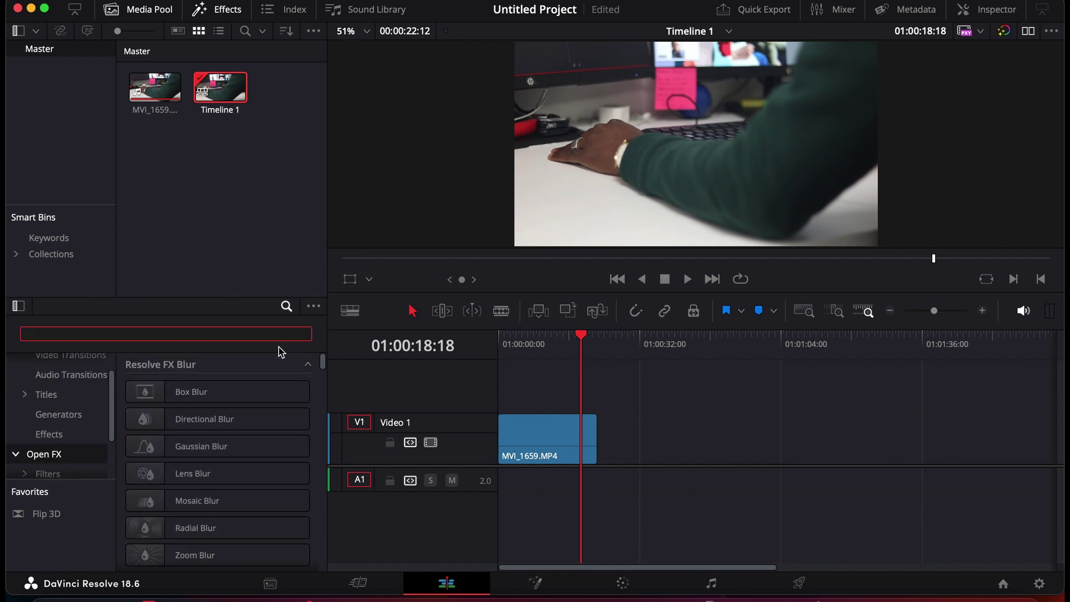
{"action": "type", "text": "fli"}
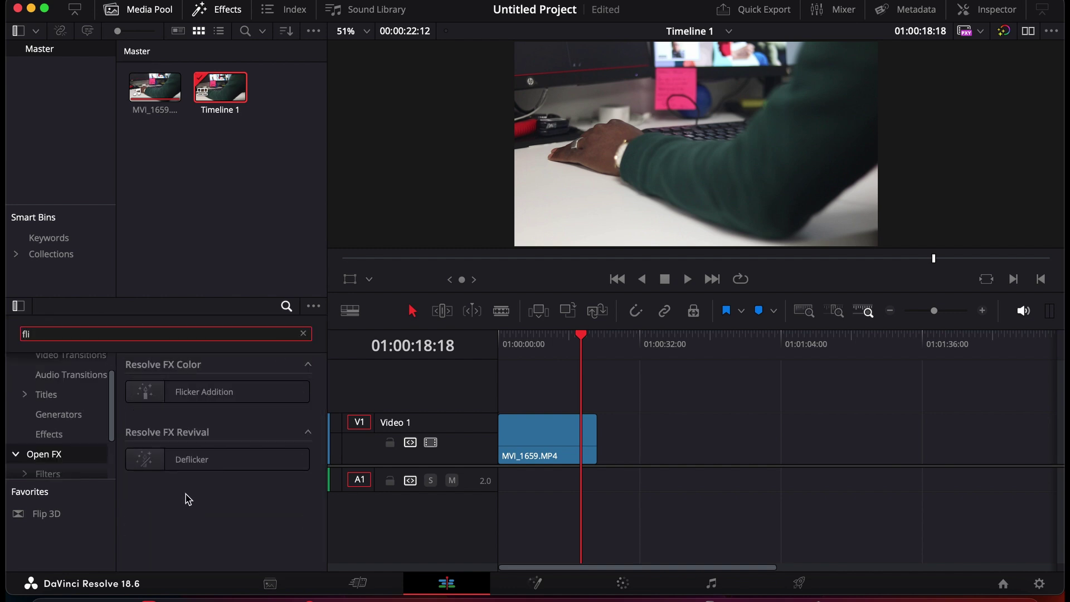
{"action": "mouse_move", "coordinate": [203, 456]}
{"action": "left_mouse_down"}
{"action": "mouse_move", "coordinate": [598, 436]}
{"action": "mouse_move", "coordinate": [563, 446]}
{"action": "left_mouse_up"}
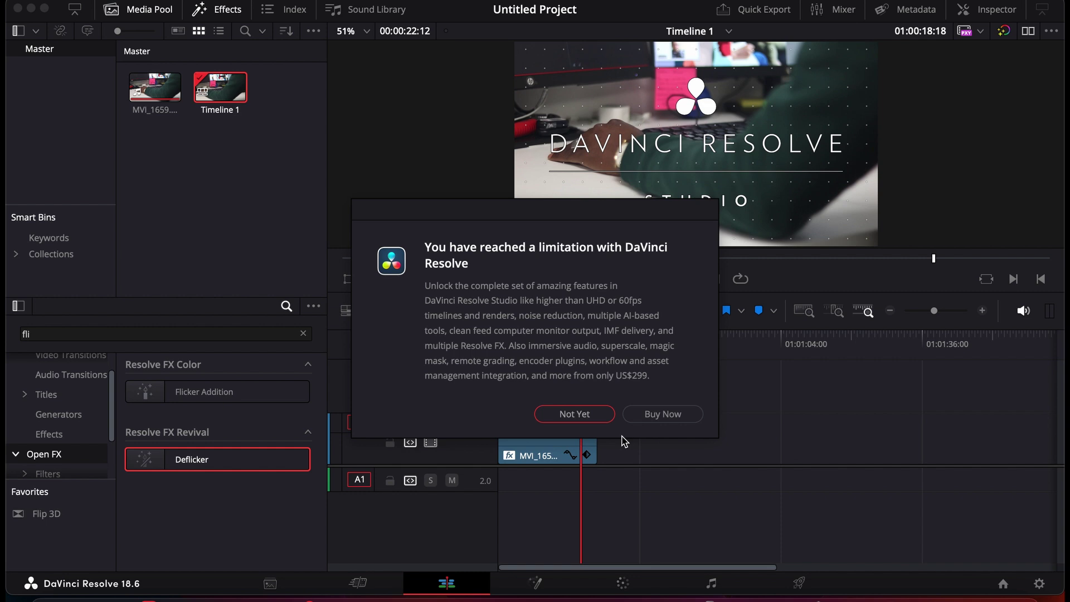
{"action": "left_click", "coordinate": [576, 414]}
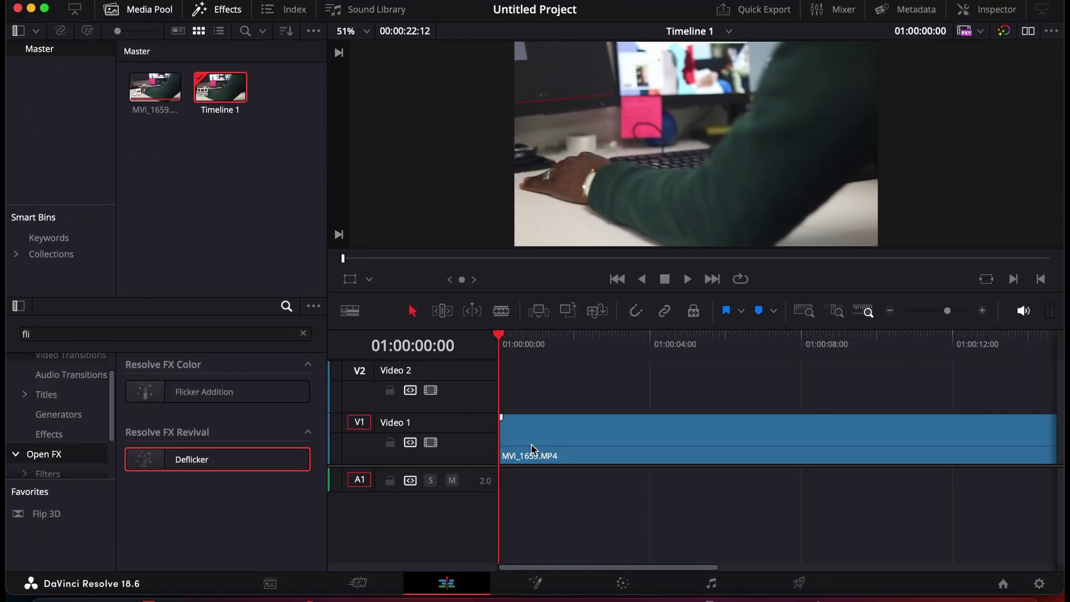
Copy the MVI_1659 clip onto Video 2 above the original, then select the copy.
{"action": "left_click", "coordinate": [531, 449]}
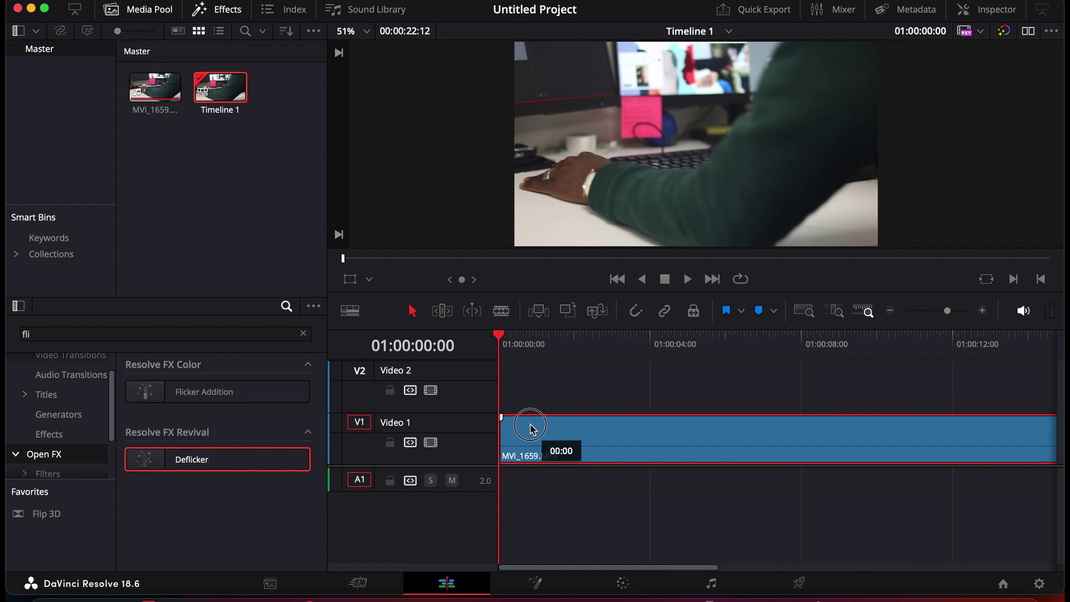
{"action": "left_click_drag", "start_coordinate": [530, 449], "coordinate": [530, 409]}
{"action": "key", "text": "super+v"}
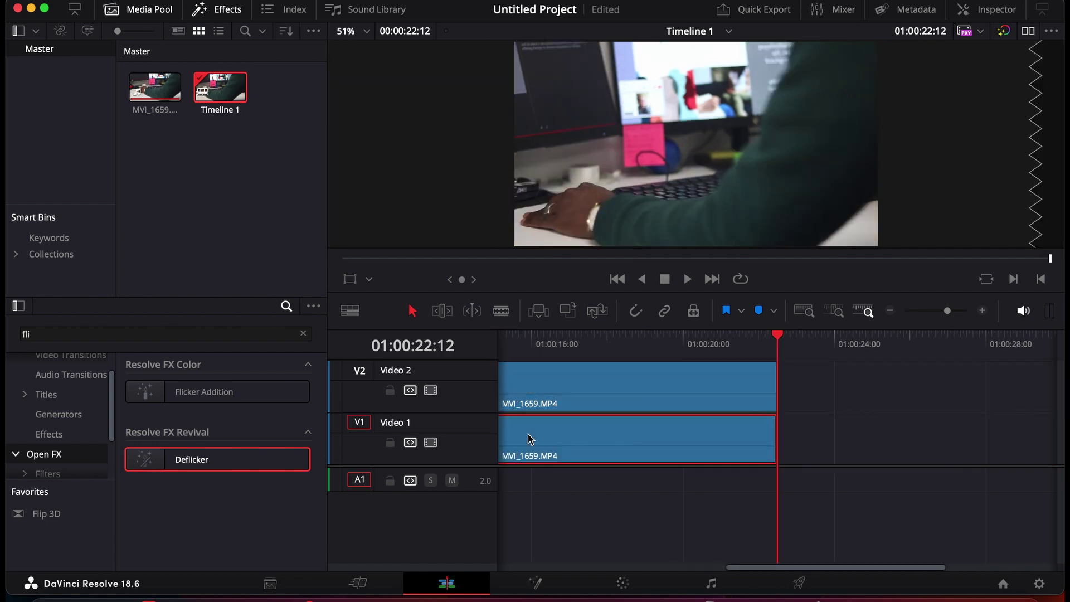
{"action": "left_click", "coordinate": [525, 382]}
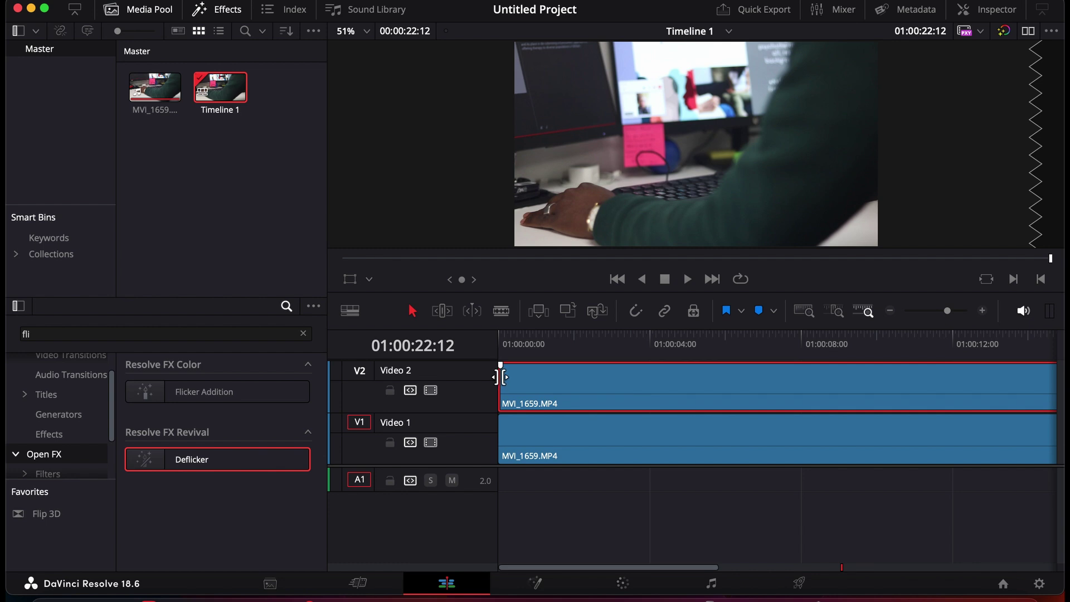
{"action": "left_click", "coordinate": [501, 377]}
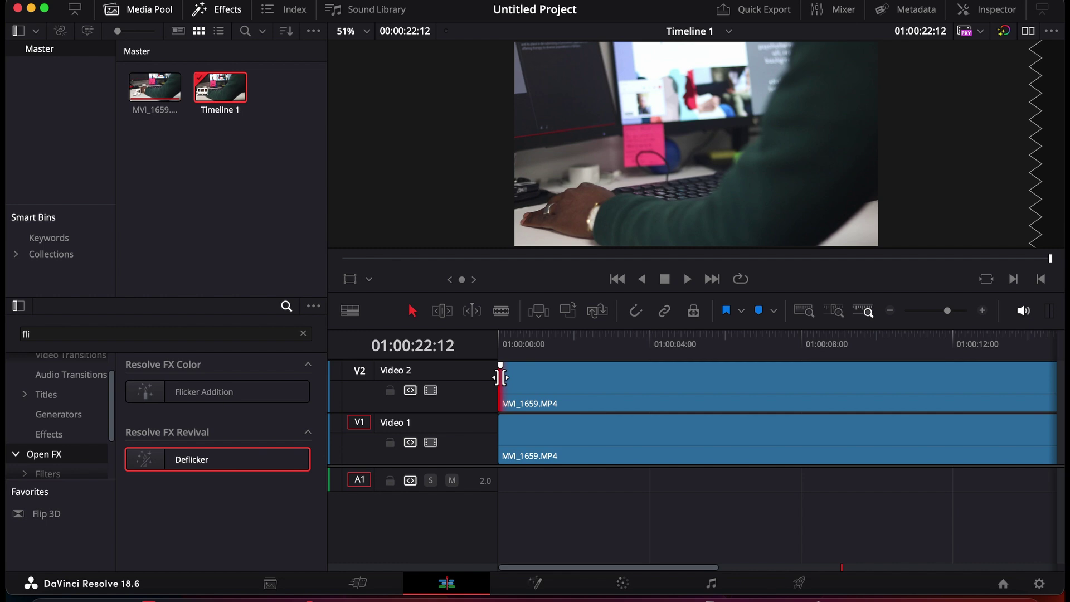
Blade the Video 1 clip one frame in and delete that first frame.
{"action": "left_click", "coordinate": [535, 385]}
{"action": "key", "text": "super+equal"}
{"action": "left_click", "coordinate": [513, 342]}
{"action": "left_click", "coordinate": [530, 465]}
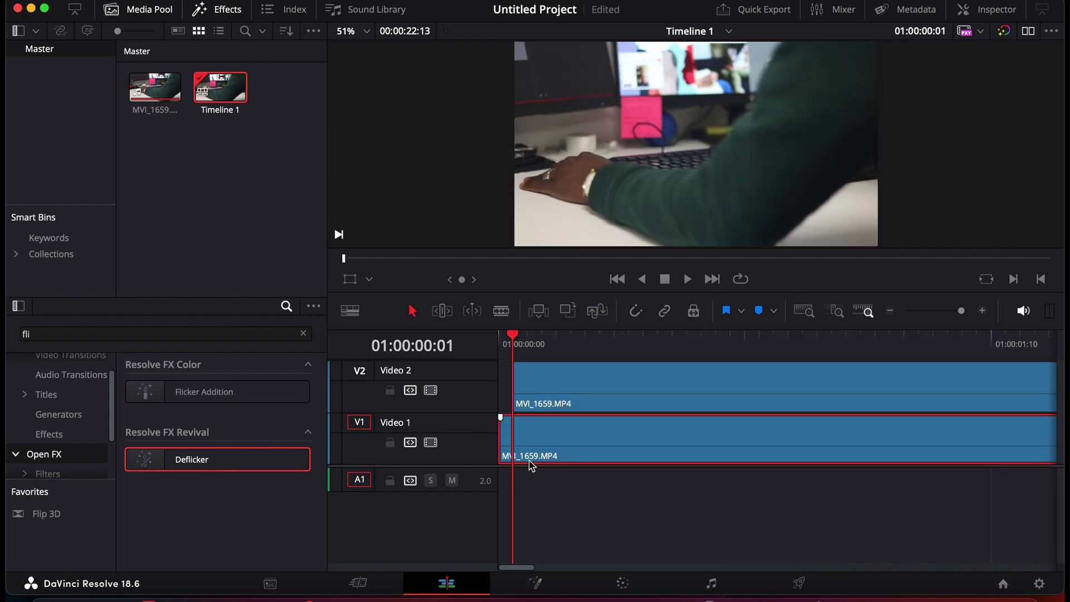
{"action": "key", "text": "super+b"}
{"action": "key", "text": "Delete"}
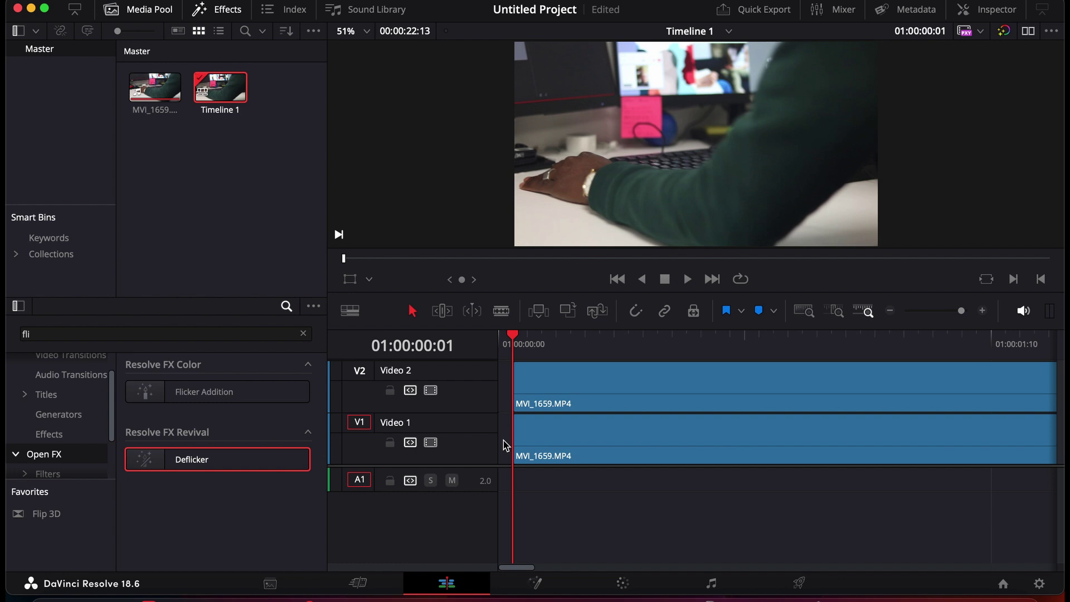
{"action": "left_click_drag", "start_coordinate": [517, 567], "coordinate": [739, 567]}
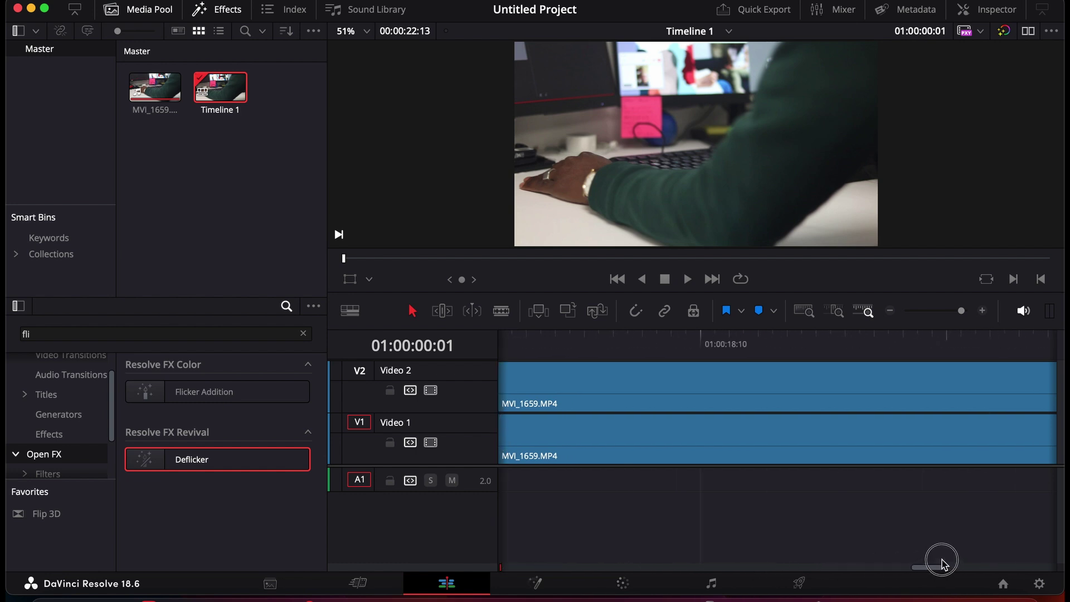
{"action": "left_click_drag", "start_coordinate": [859, 568], "coordinate": [1042, 555]}
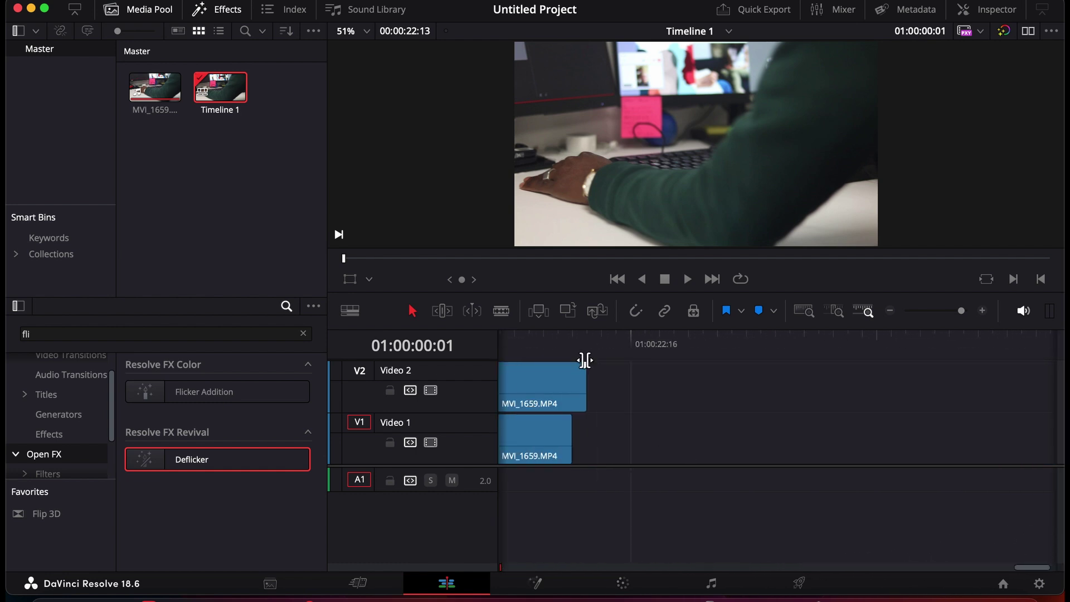
Cut the Video 2 clip where Video 1 ends and select its leftover tail.
{"action": "left_click", "coordinate": [562, 339]}
{"action": "left_click", "coordinate": [575, 340]}
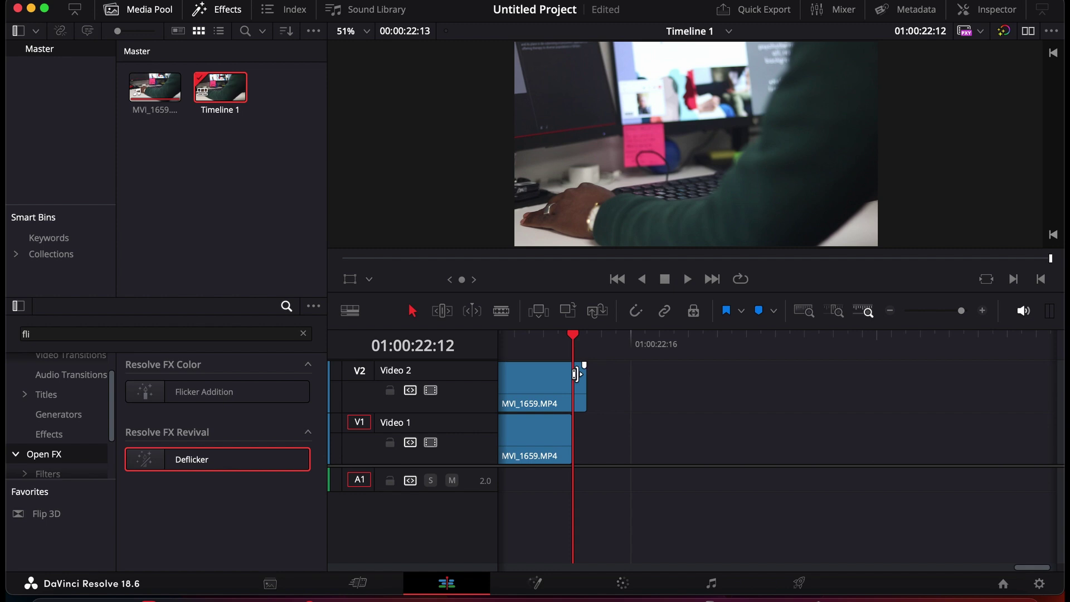
{"action": "left_click", "coordinate": [557, 383]}
{"action": "scroll", "coordinate": [582, 387], "scroll_direction": "left", "scroll_amount": 3}
{"action": "scroll", "coordinate": [583, 388], "scroll_direction": "left", "scroll_amount": 3}
{"action": "scroll", "coordinate": [583, 388], "scroll_direction": "left", "scroll_amount": 3}
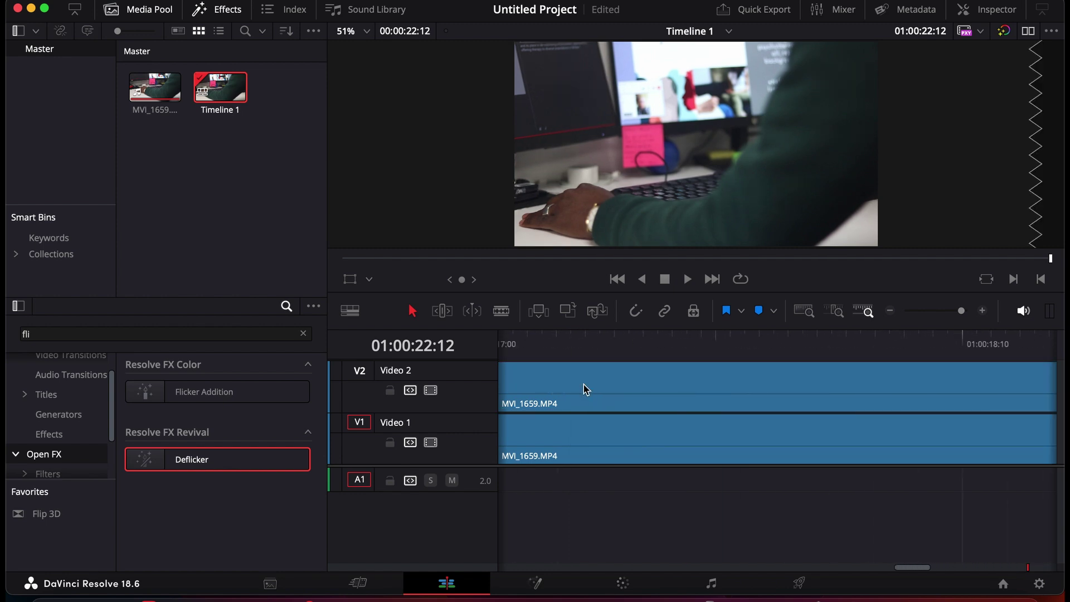
{"action": "scroll", "coordinate": [583, 388], "scroll_direction": "left", "scroll_amount": 3}
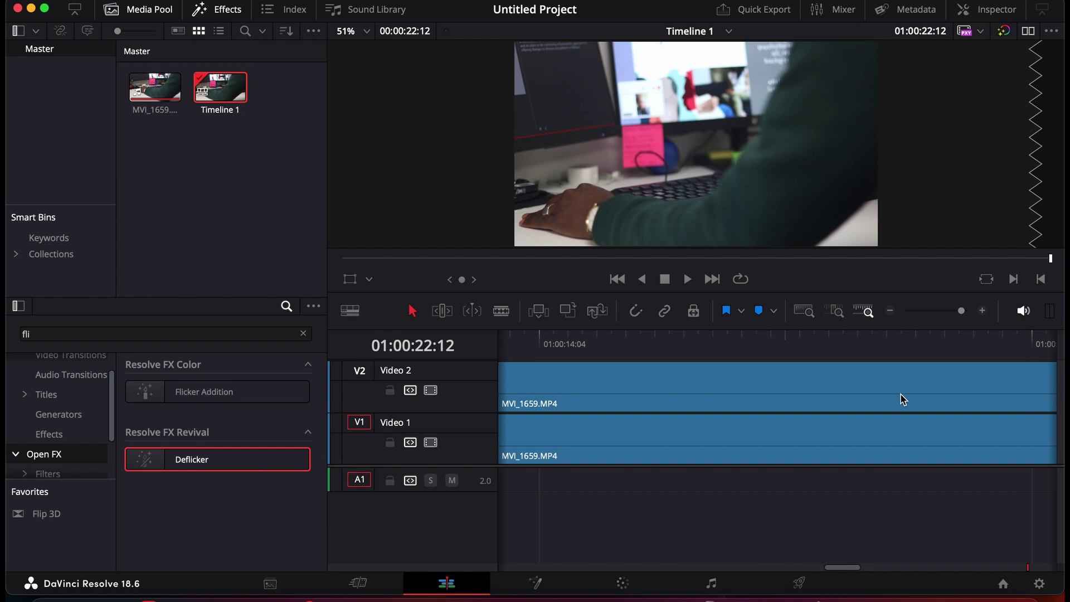
{"action": "left_click", "coordinate": [930, 311]}
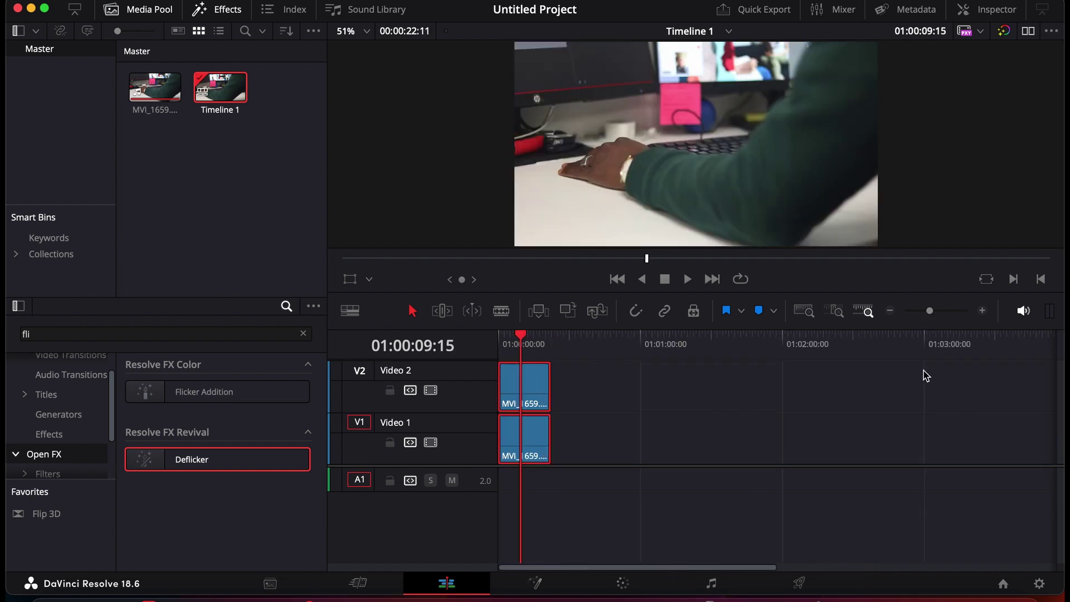
Give the Video 2 clip a Composite Opacity of 50 in the Inspector.
{"action": "left_click", "coordinate": [942, 311]}
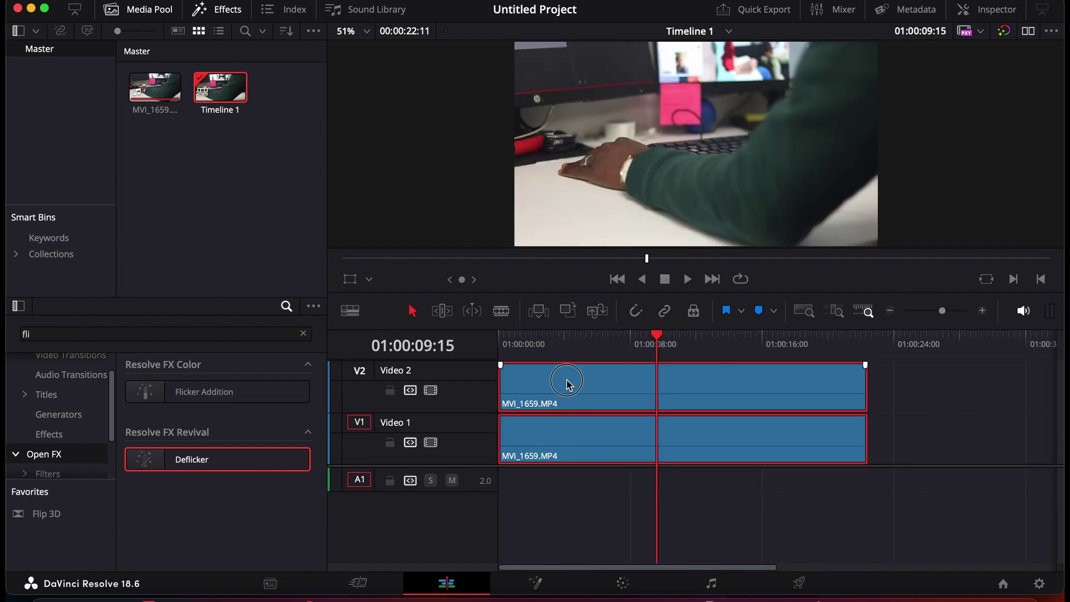
{"action": "left_click", "coordinate": [739, 507]}
{"action": "left_click", "coordinate": [719, 391]}
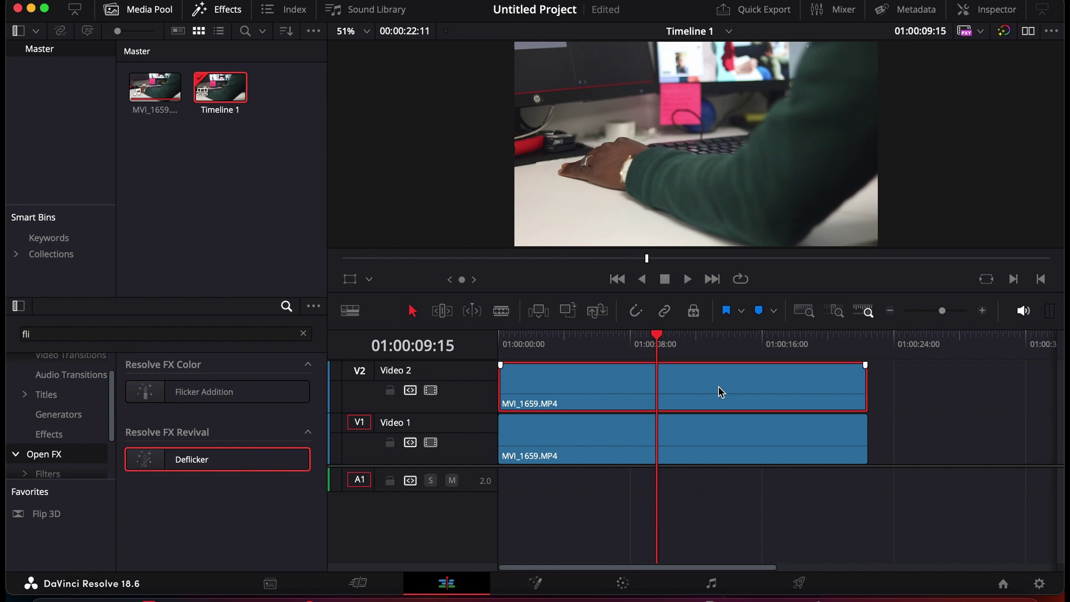
{"action": "left_click", "coordinate": [996, 10]}
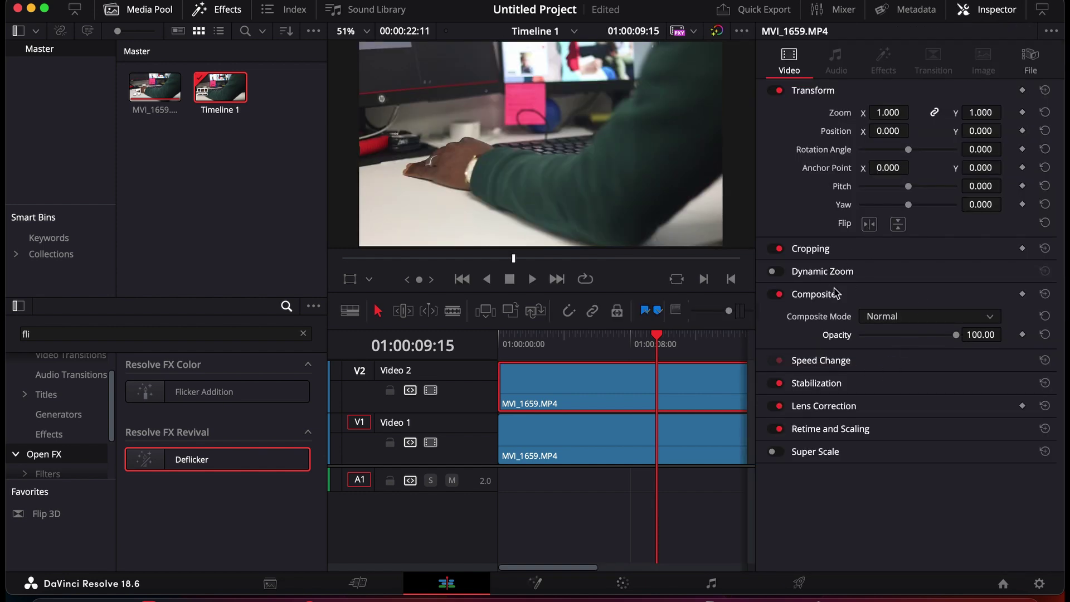
{"action": "left_click", "coordinate": [975, 335]}
{"action": "type", "text": "50"}
{"action": "key", "text": "Return"}
{"action": "left_click", "coordinate": [988, 10]}
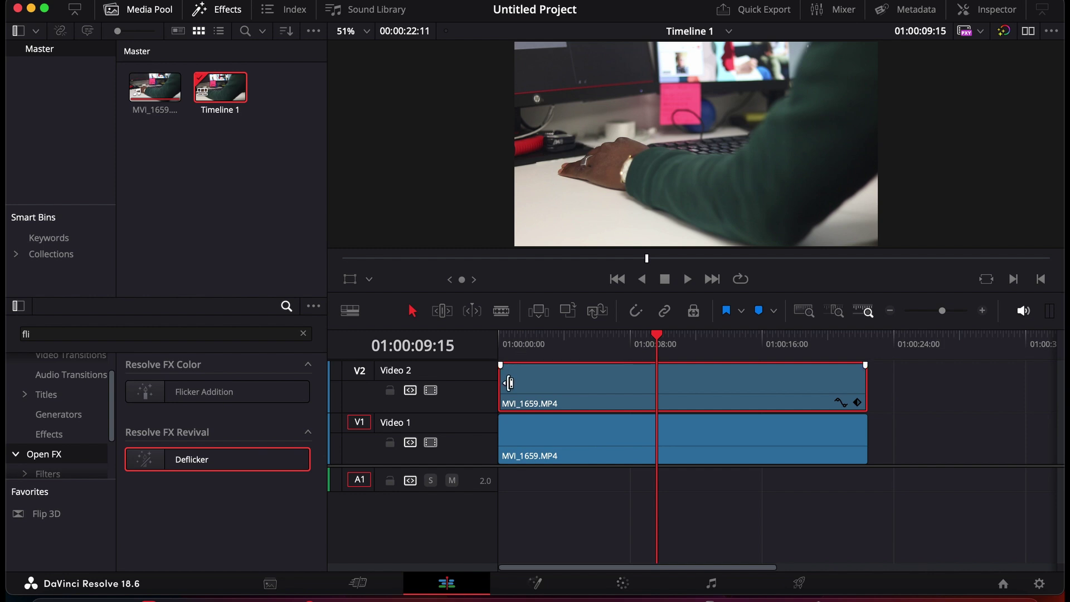
{"action": "left_click", "coordinate": [499, 338]}
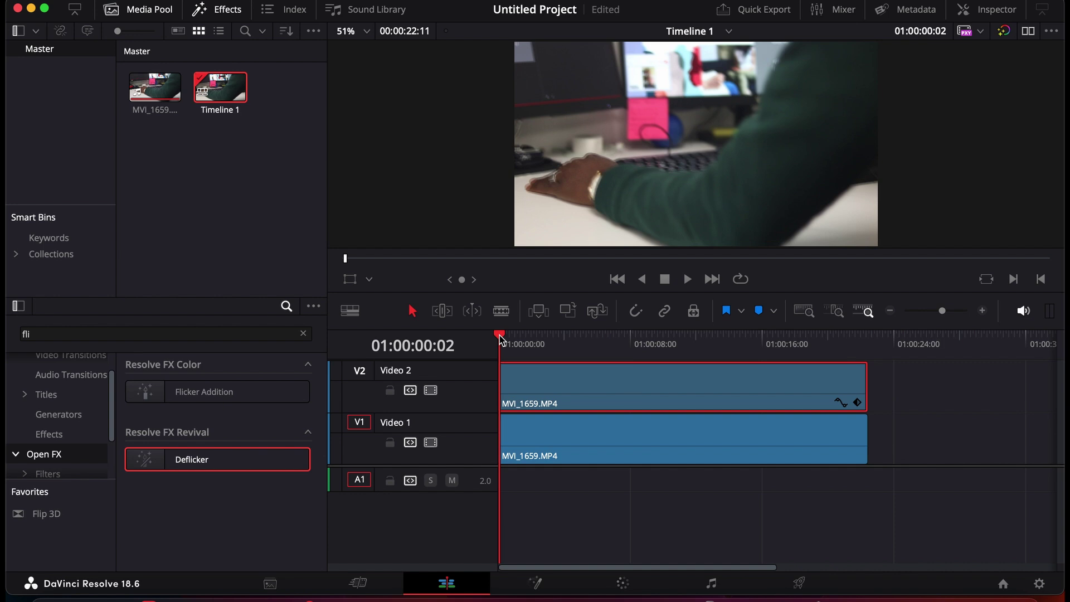
{"action": "key", "text": "space"}
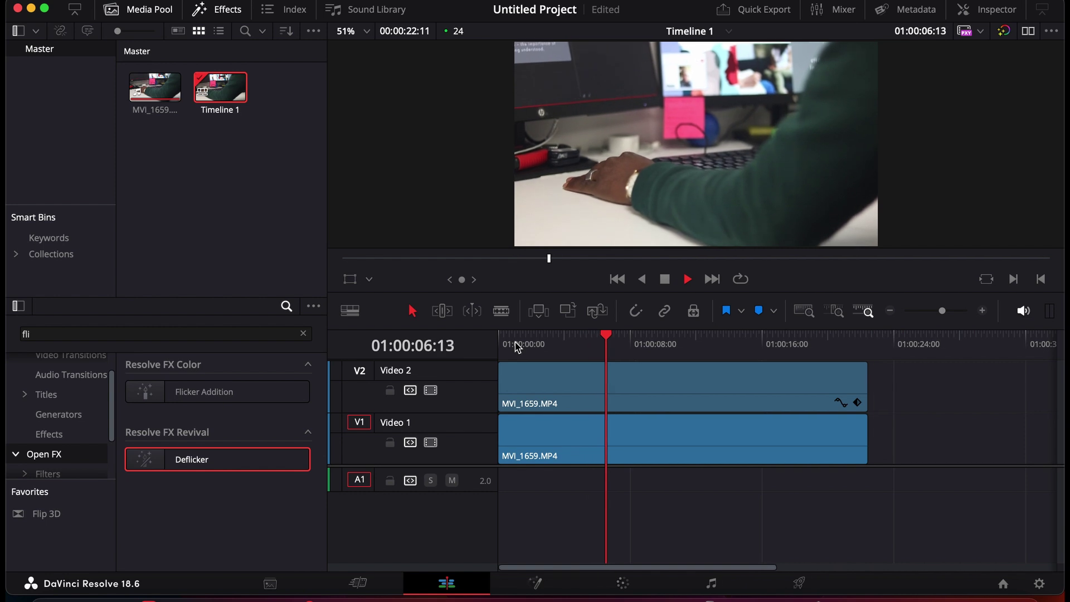
{"action": "key", "text": "space"}
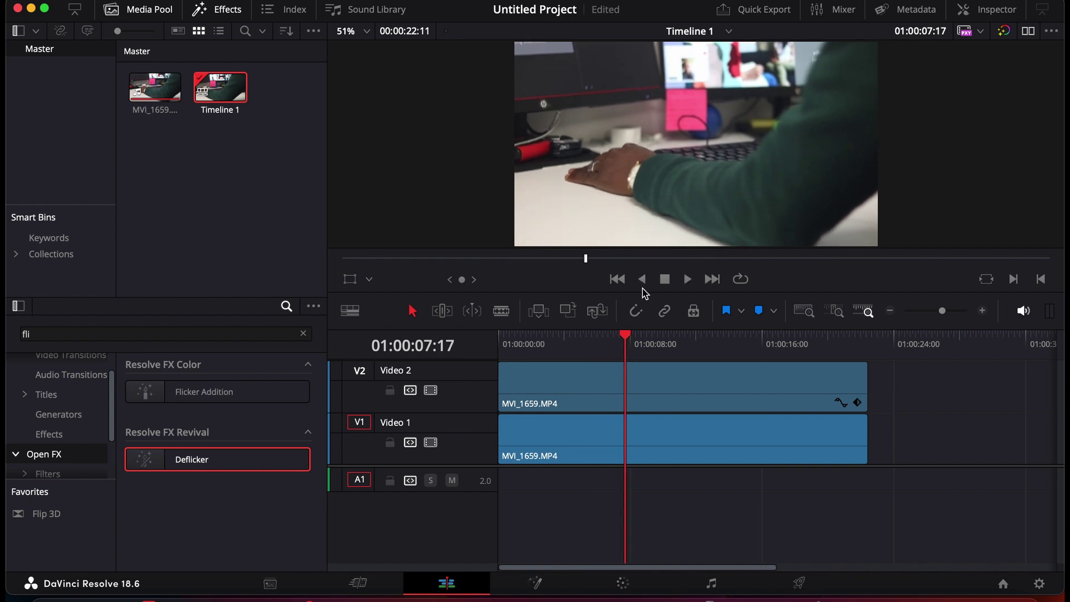
{"action": "left_click_drag", "start_coordinate": [641, 289], "coordinate": [641, 327]}
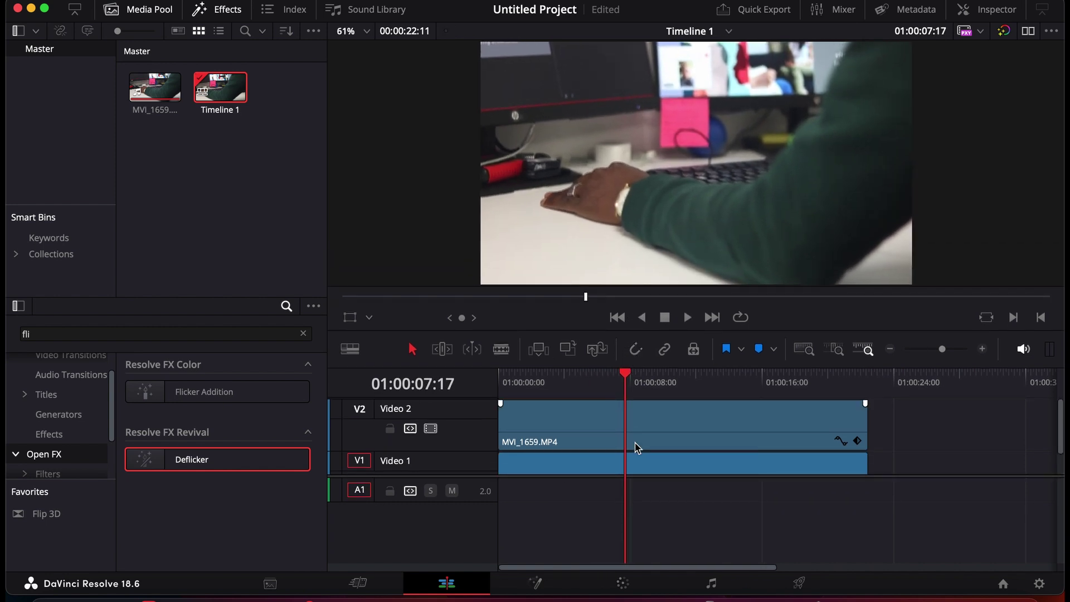
{"action": "left_click", "coordinate": [430, 429]}
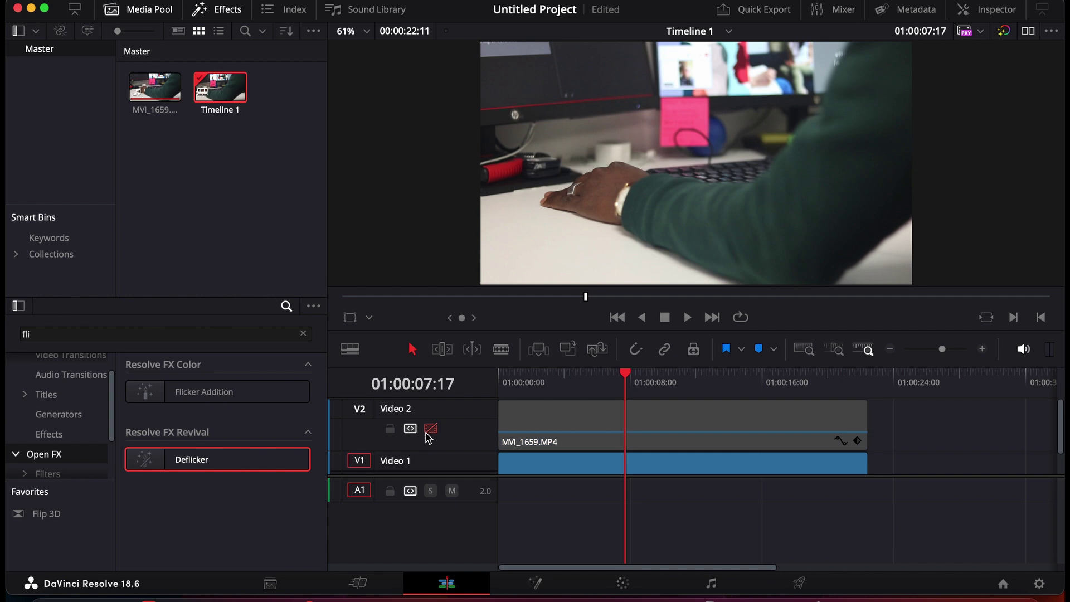
{"action": "key", "text": "space"}
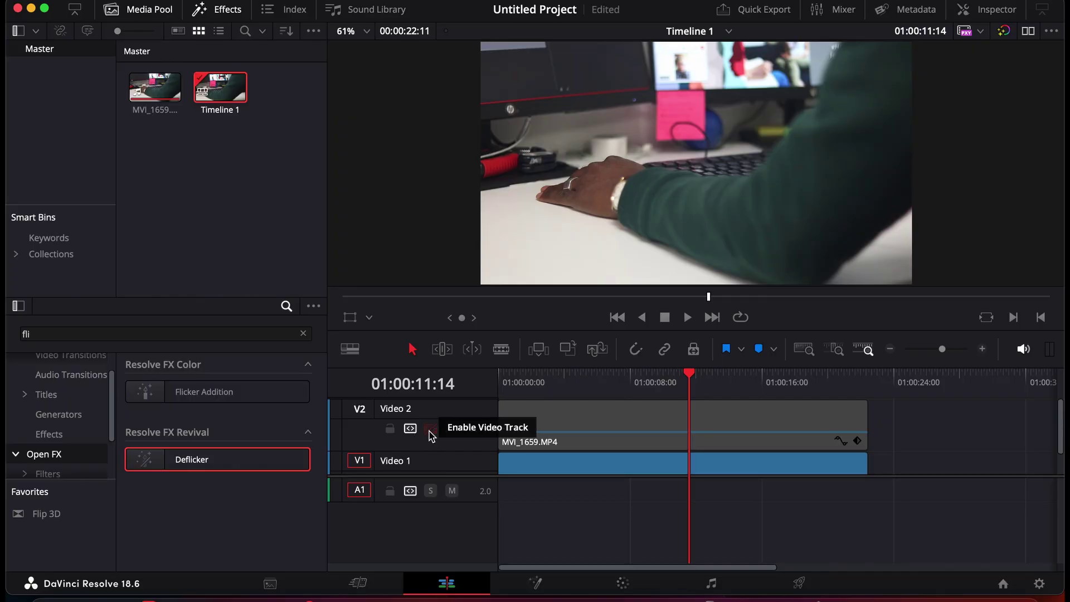
{"action": "left_click", "coordinate": [431, 429]}
{"action": "key", "text": "space"}
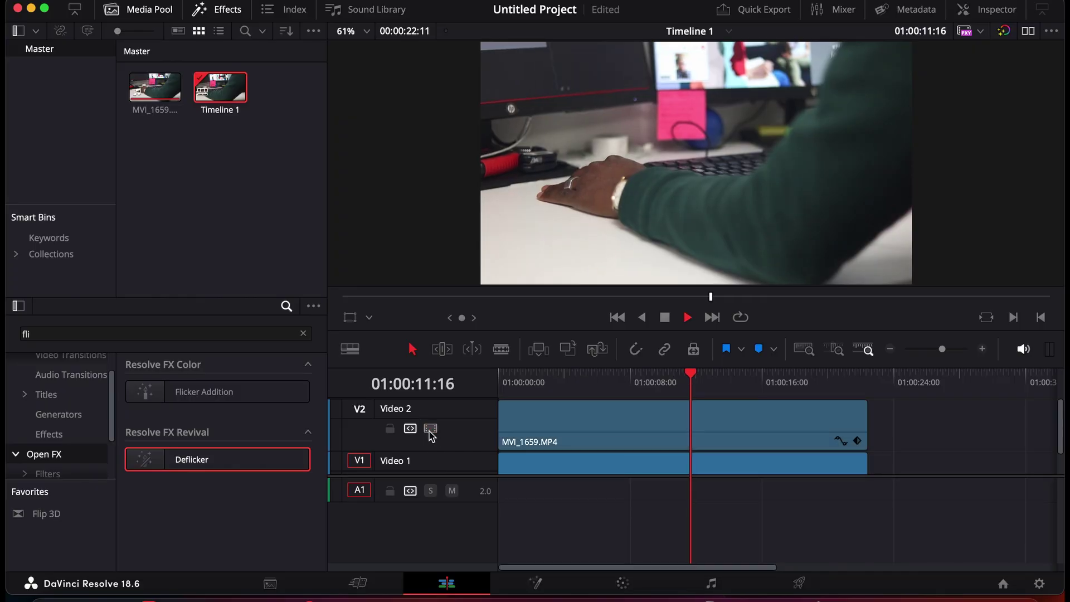